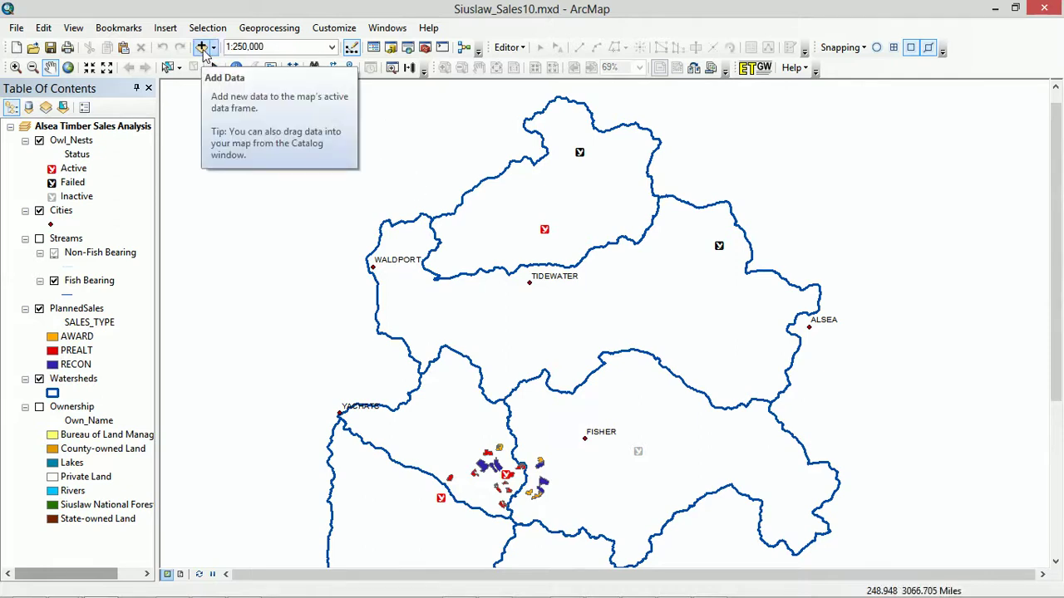
- In Add Data, jump to the Home folder to list the Timber_Sales contents
click(202, 49)
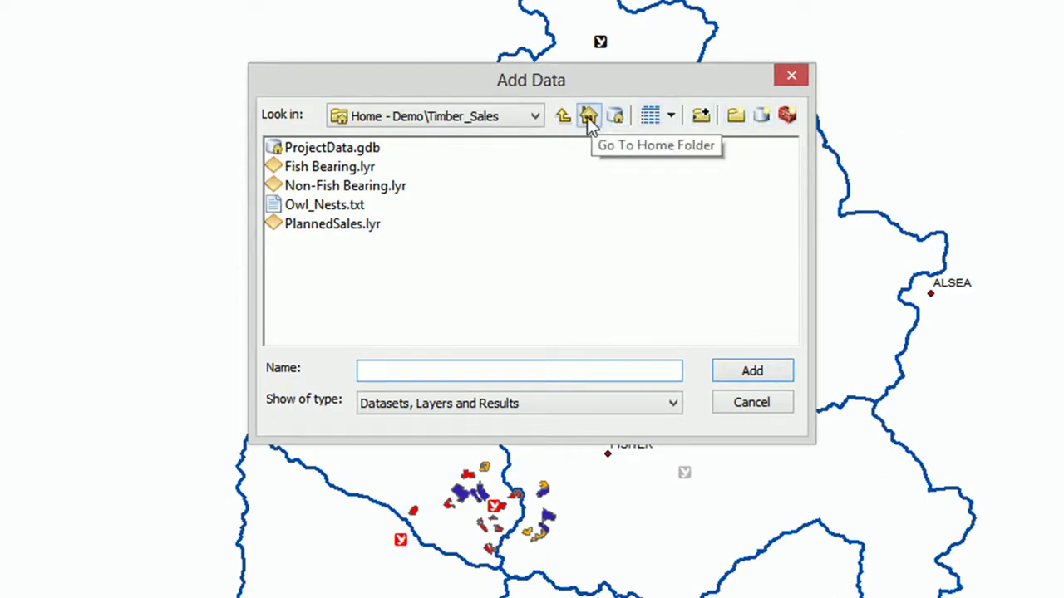
click(588, 123)
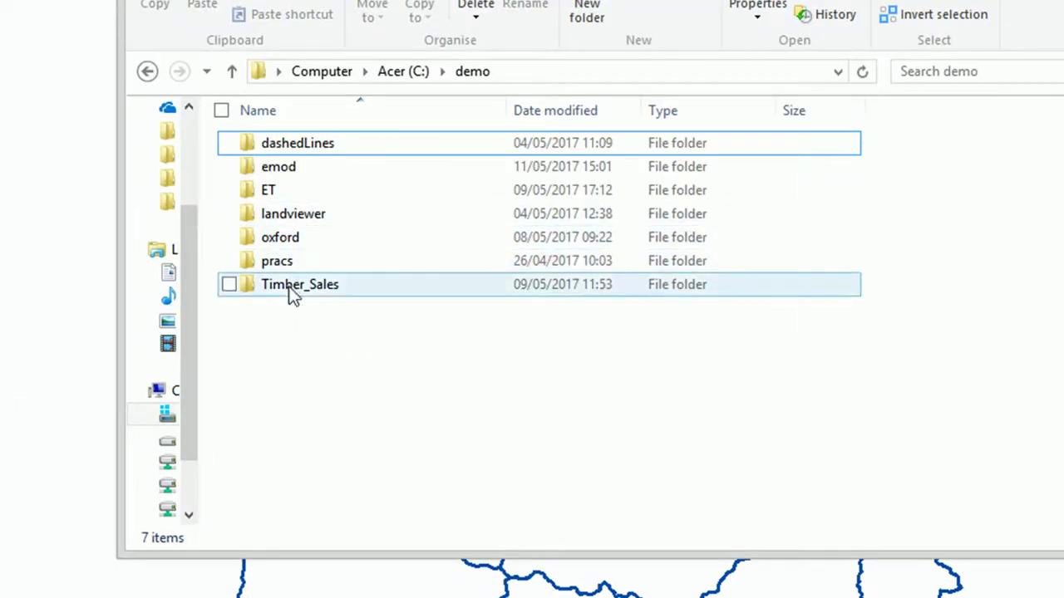
- Open the C:\demo\Timber_Sales folder in File Explorer to view its contents
click(288, 286)
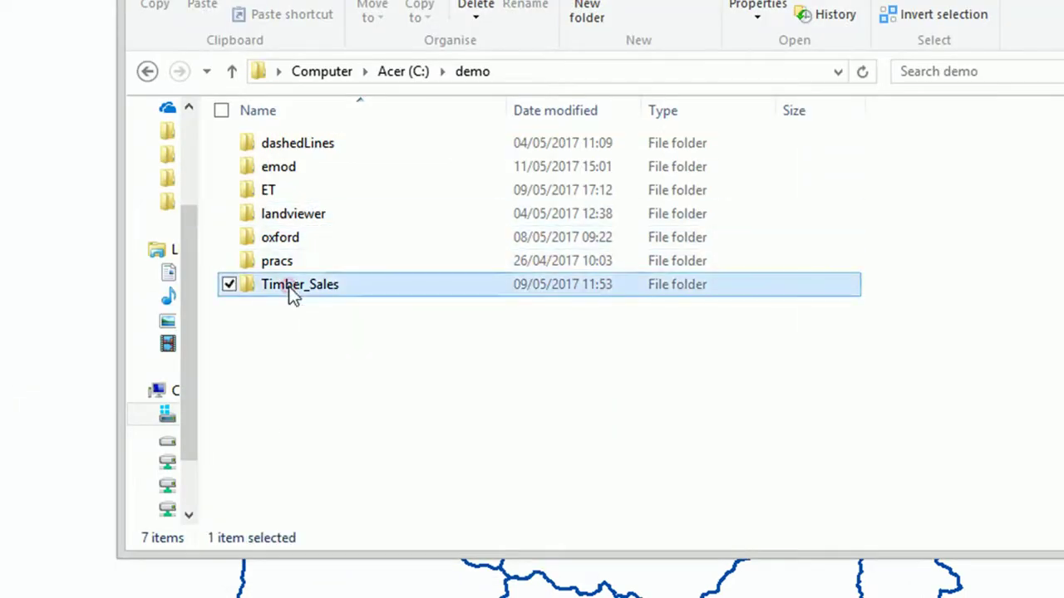
double_click(289, 286)
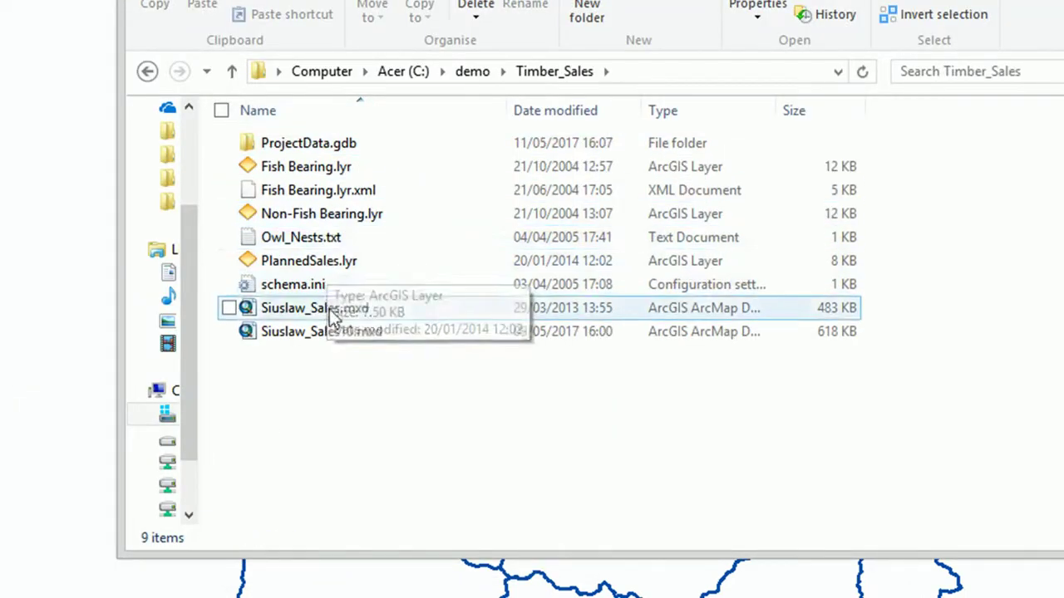
mouse_move(700, 116)
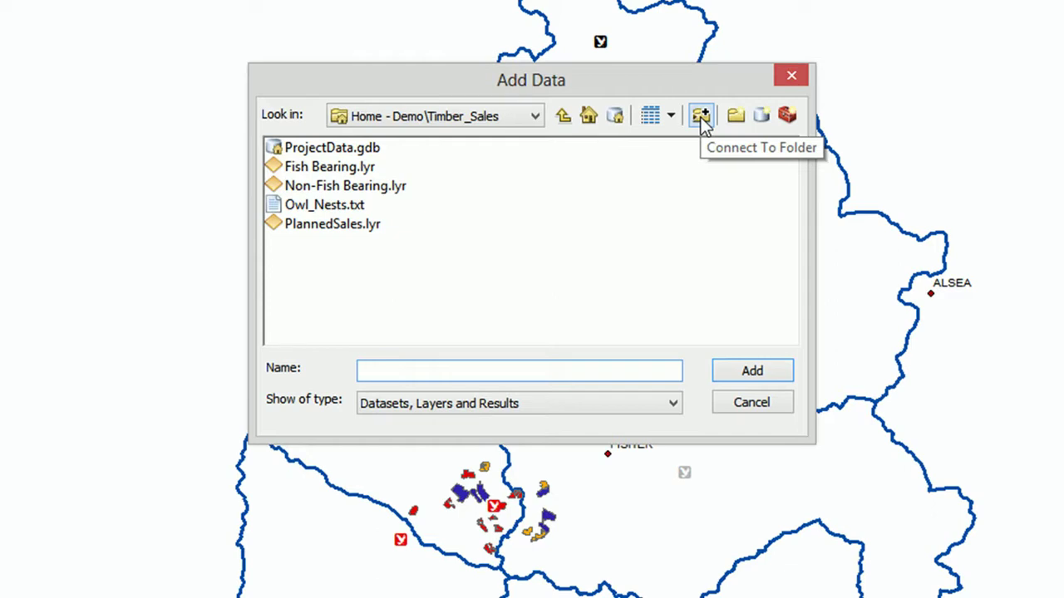
- Cancel Add Data, open the Catalog window and expand the home Timber_Sales folder
click(736, 403)
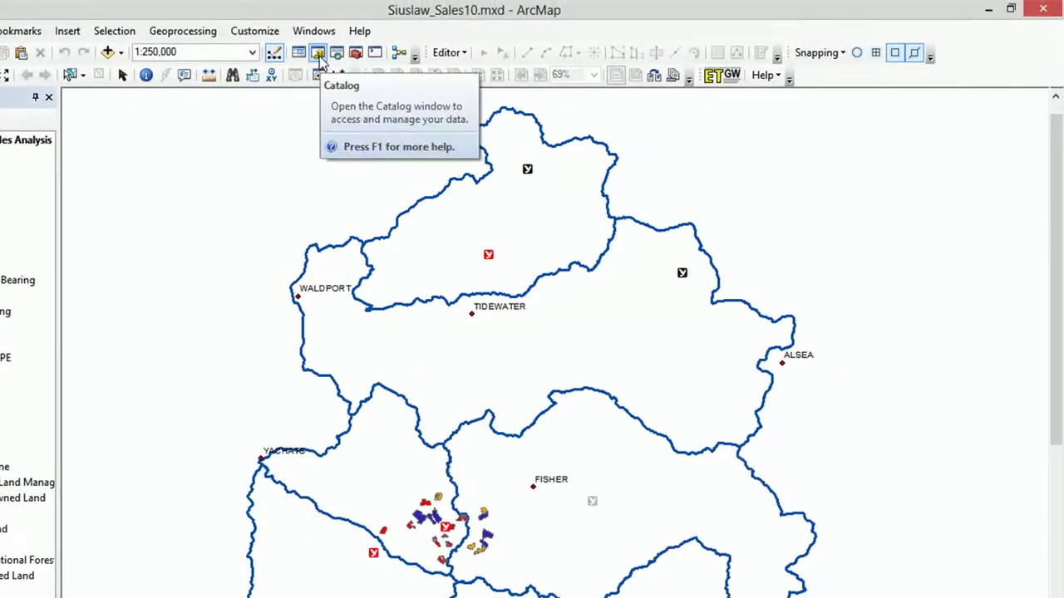
click(318, 53)
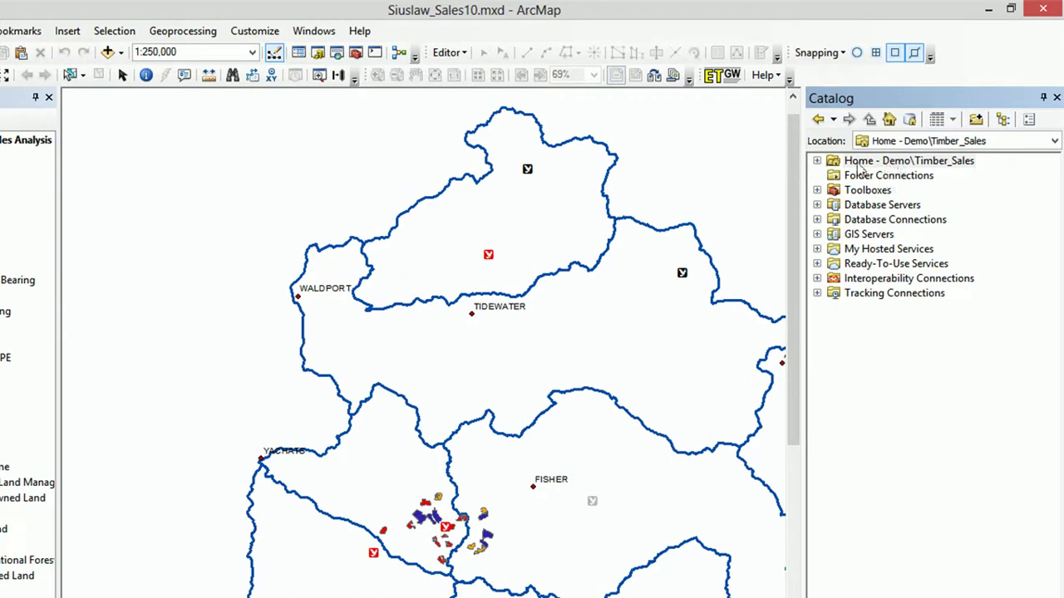
click(816, 160)
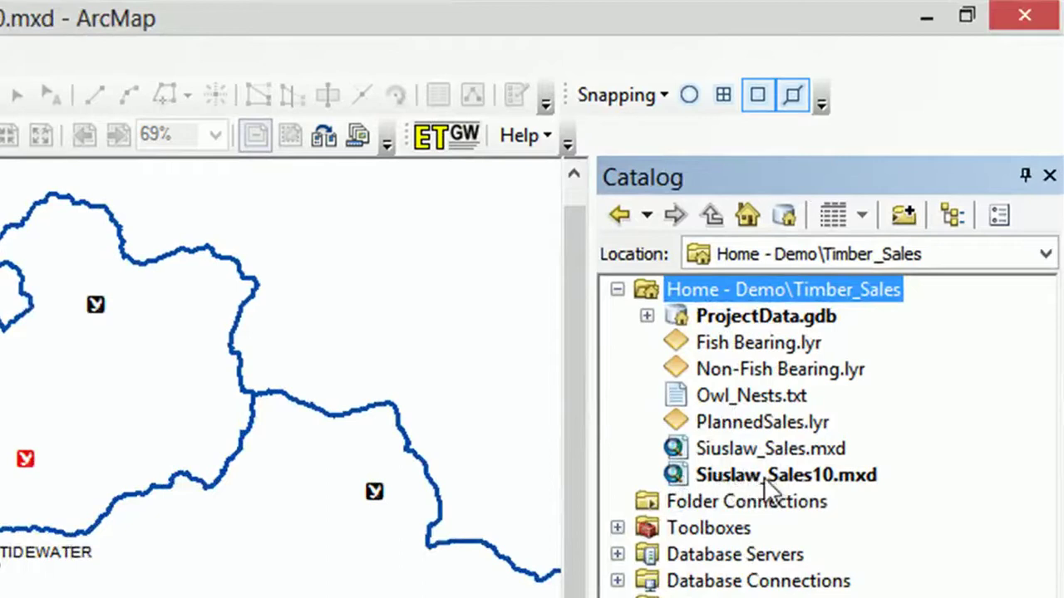
- Collapse the home folder, view the empty Folder Connections, and switch to ArcCatalog
click(617, 289)
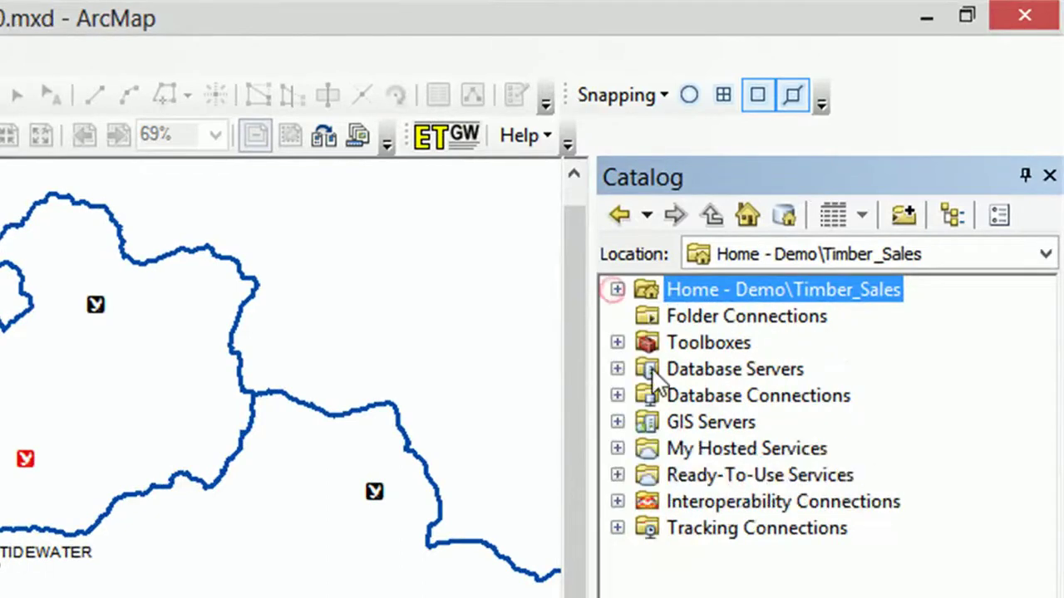
click(702, 316)
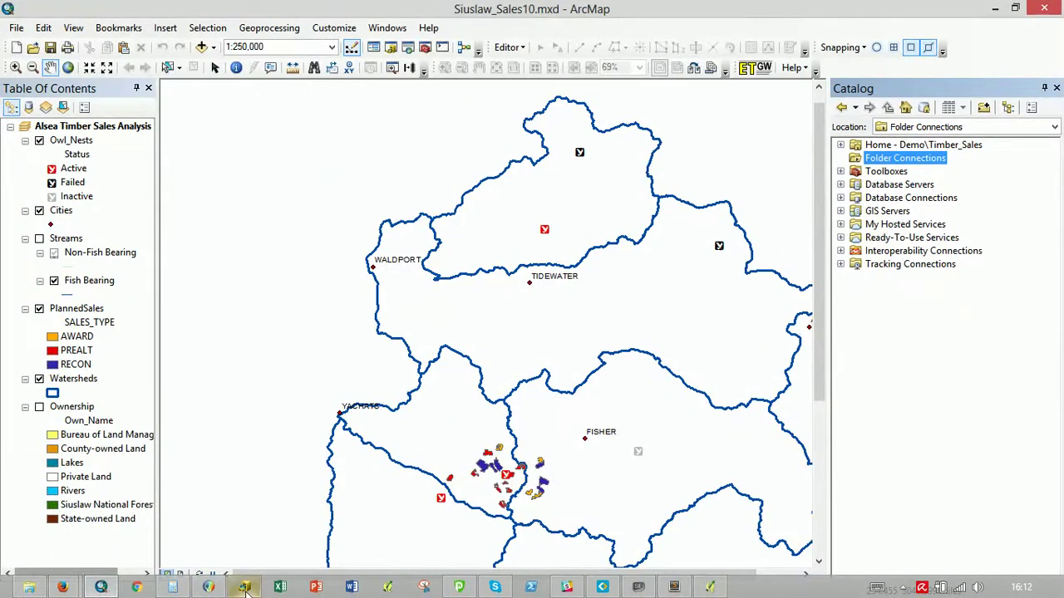
click(245, 587)
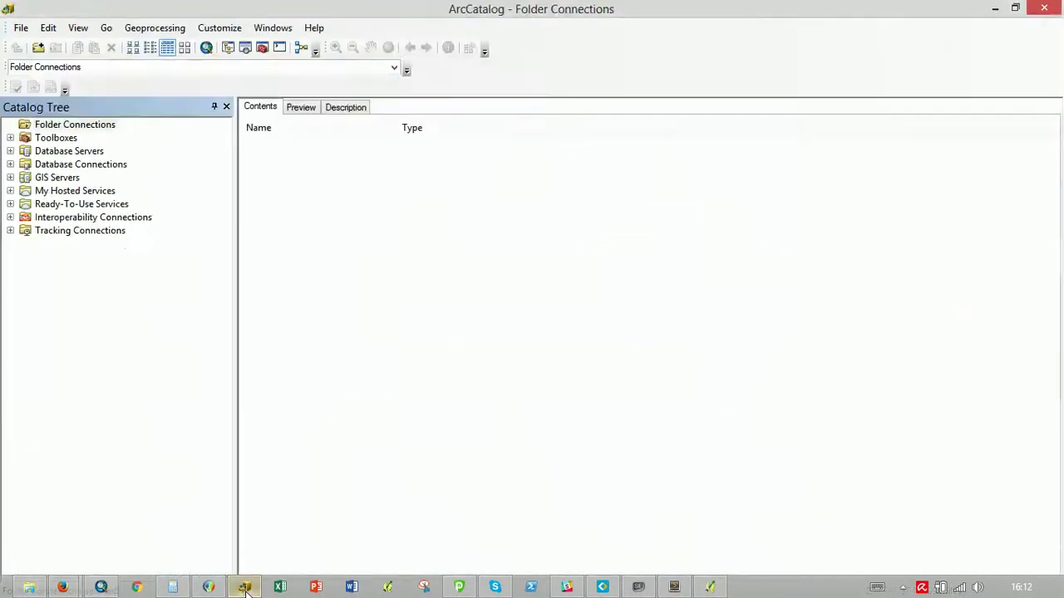
- Select Folder Connections in ArcCatalog's catalog tree, which lists nothing yet
click(56, 128)
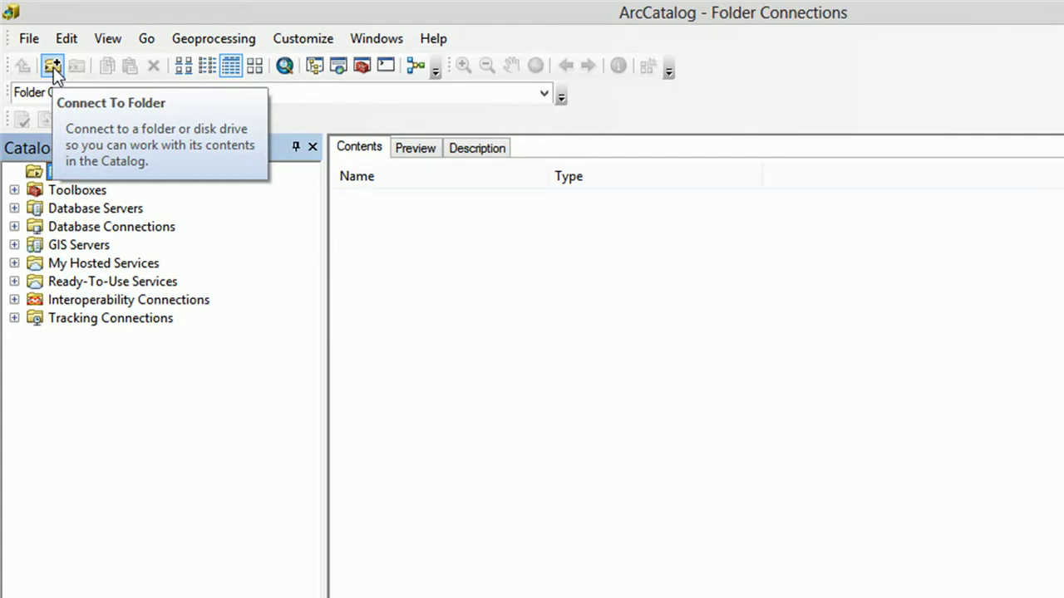
- Connect to the Acer (C:) drive as a new folder connection
click(52, 66)
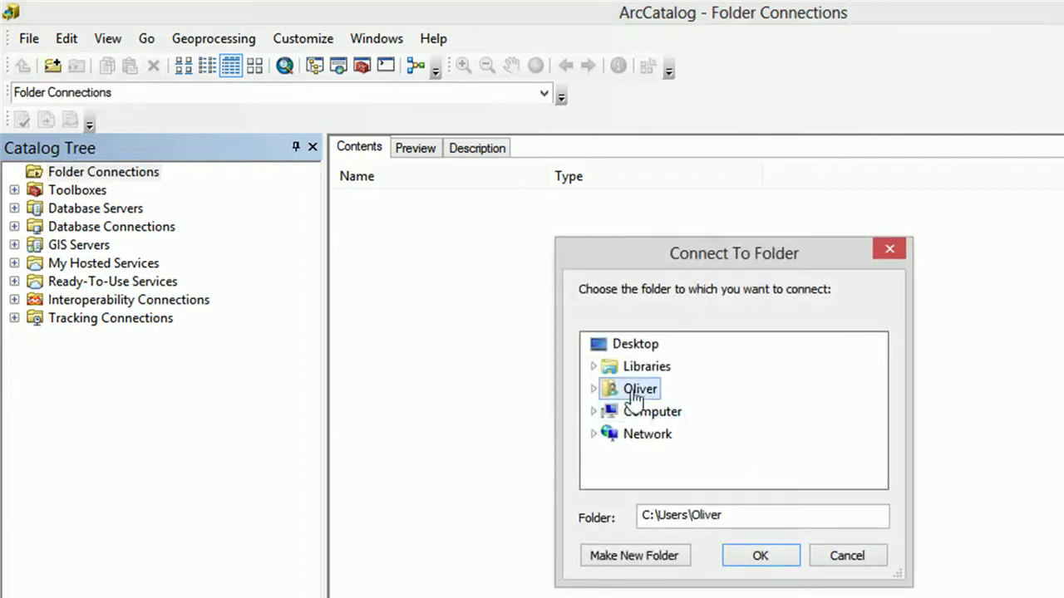
click(635, 389)
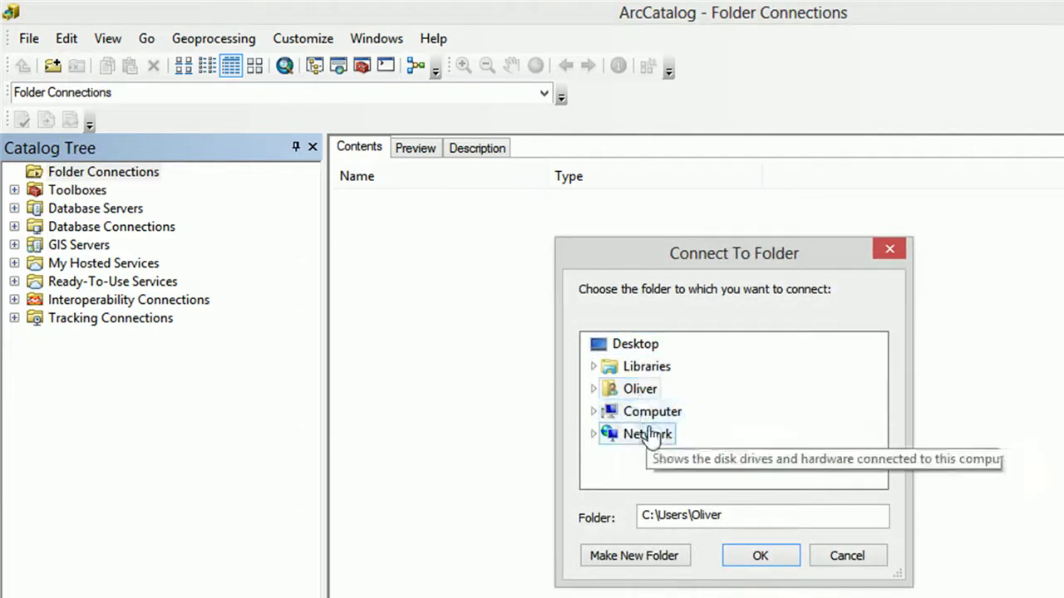
click(593, 412)
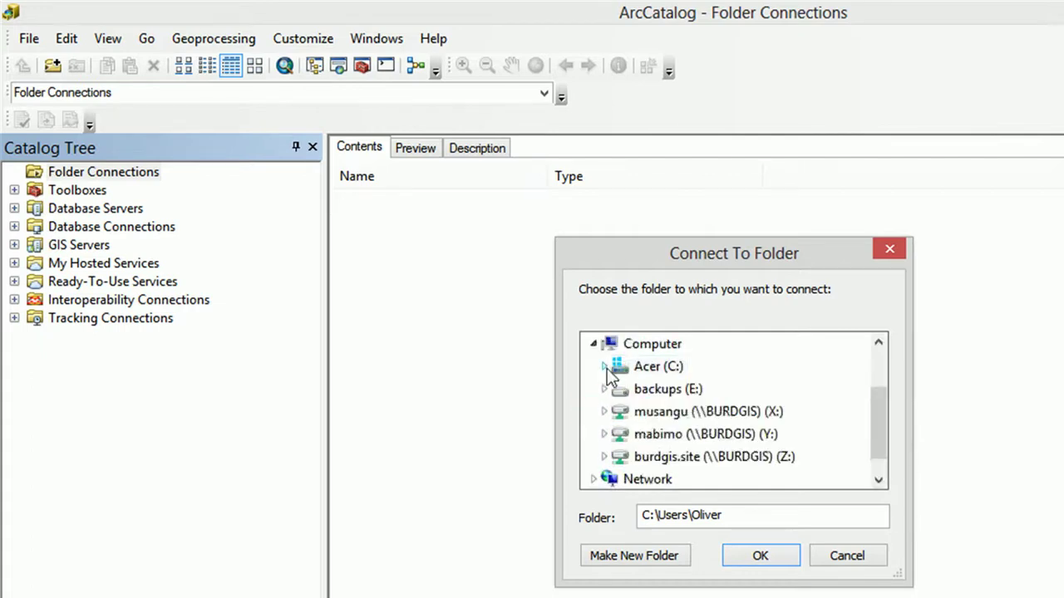
click(653, 370)
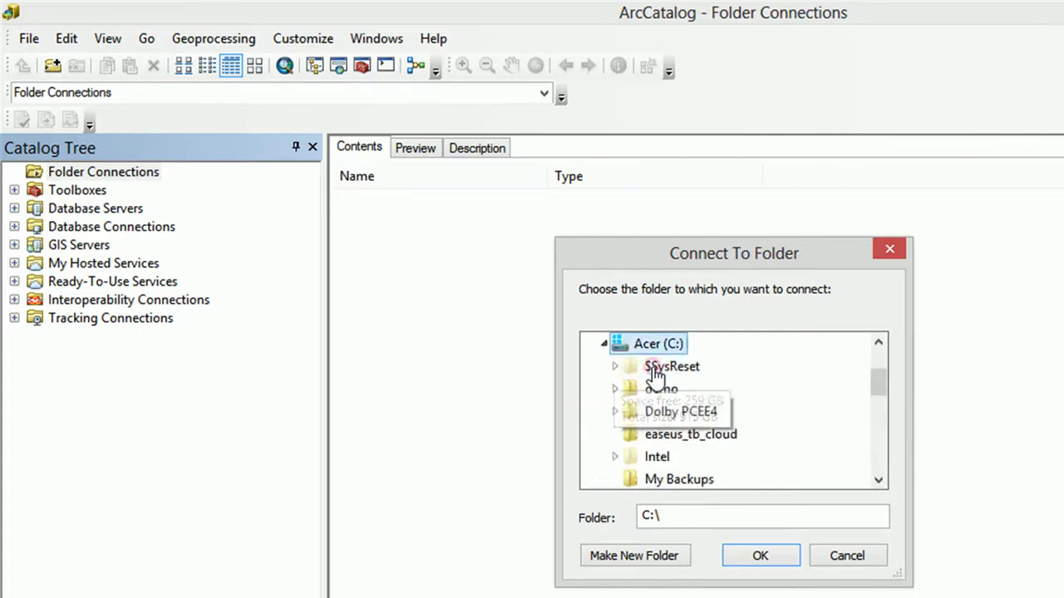
click(758, 556)
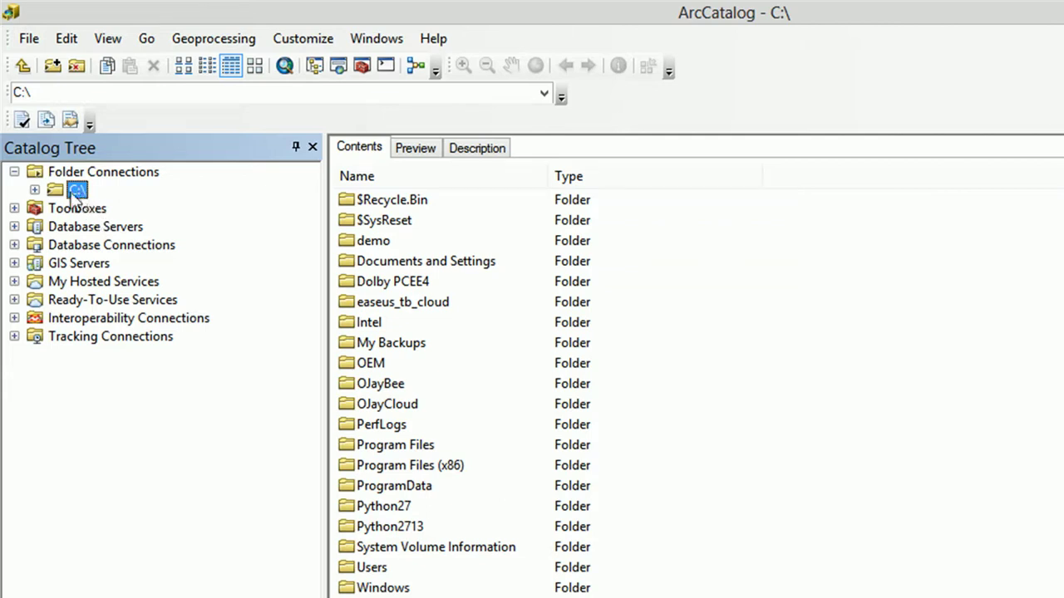
- Expand and collapse the C:\ connection, then view Folder Connections listing only C:\
click(34, 191)
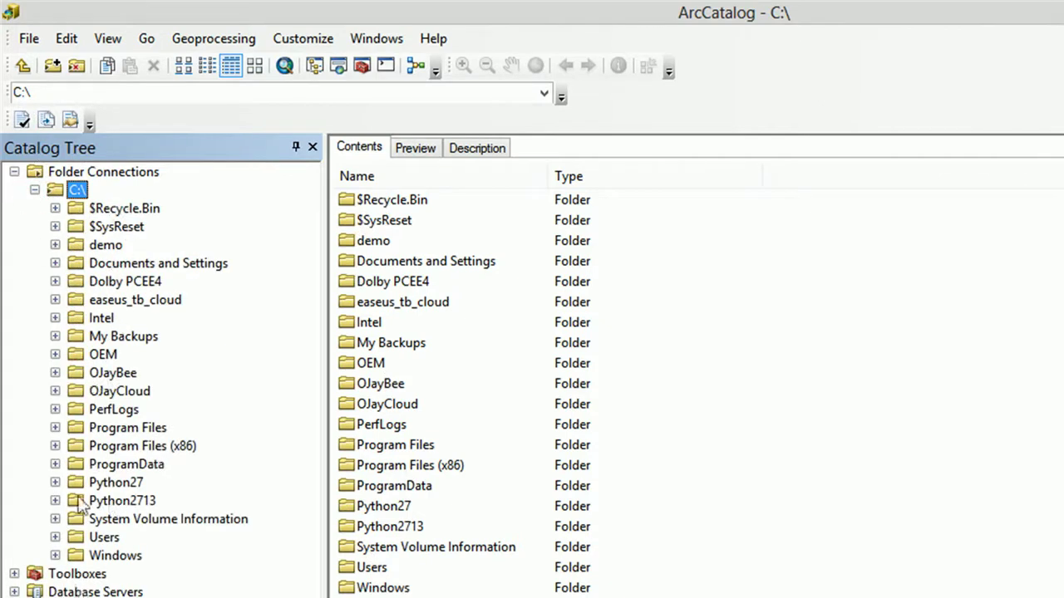
click(34, 190)
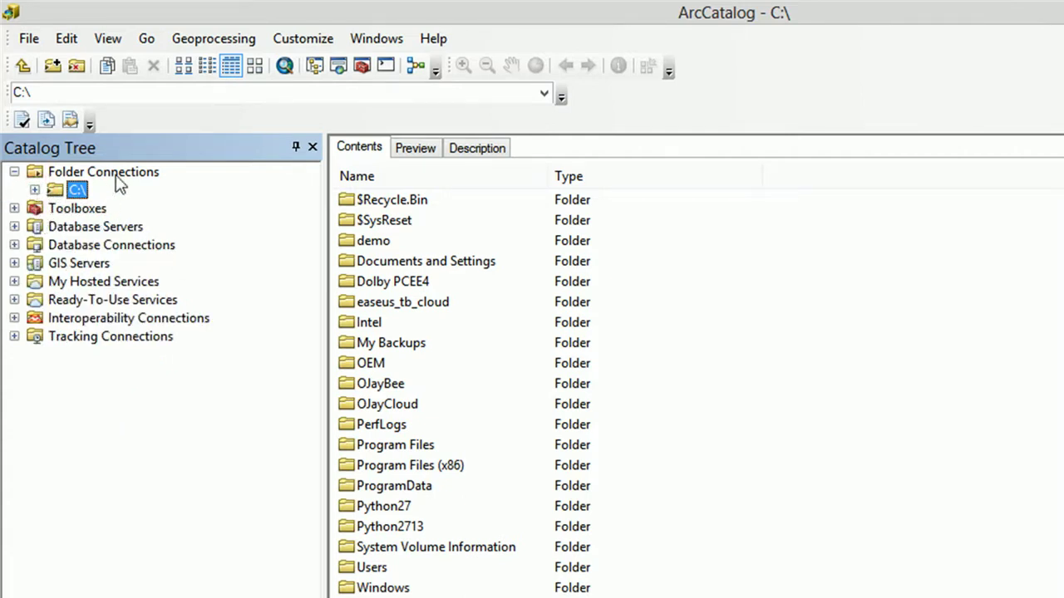
click(103, 172)
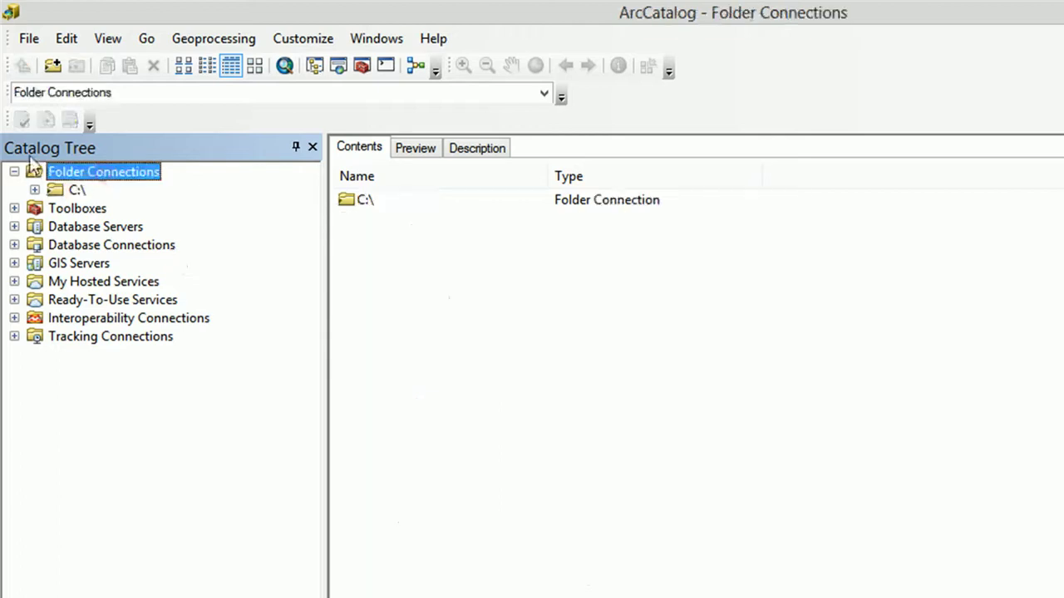
- Add a folder connection to C:\demo\Timber_Sales via Computer > Acer (C:) > demo
click(53, 66)
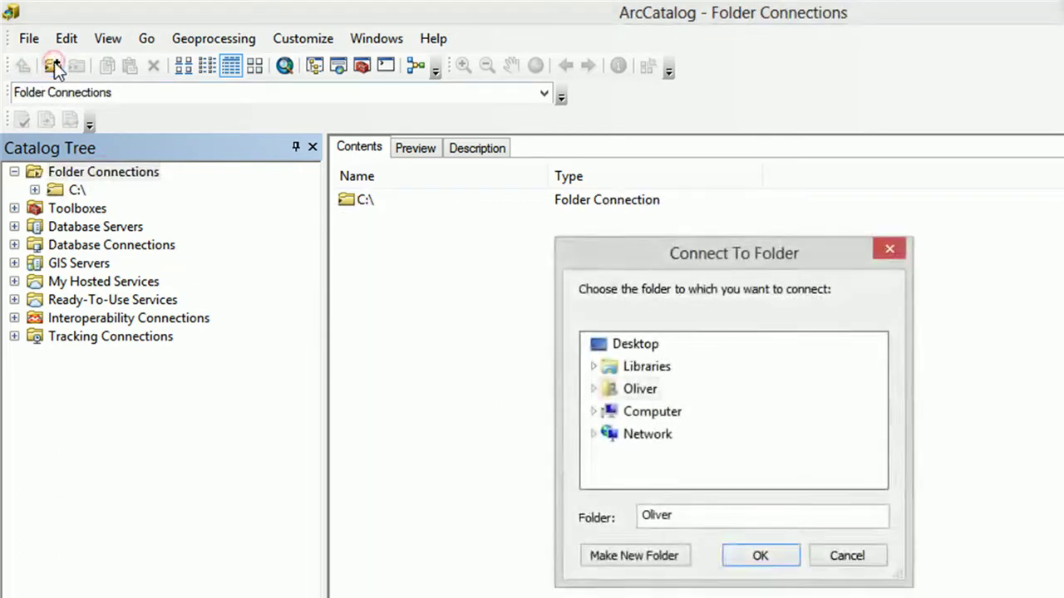
click(594, 412)
click(605, 368)
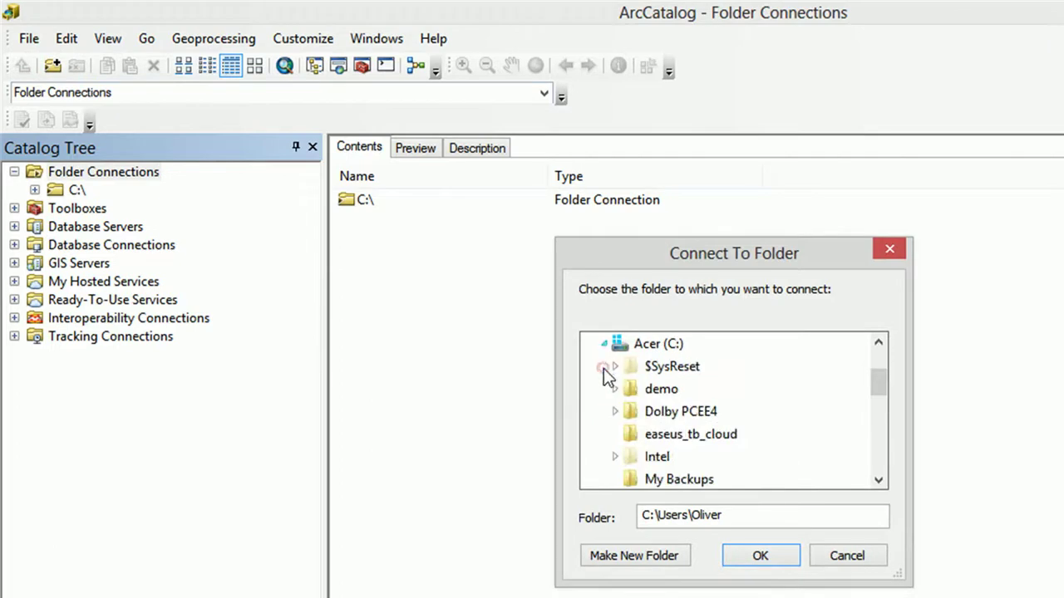
click(616, 389)
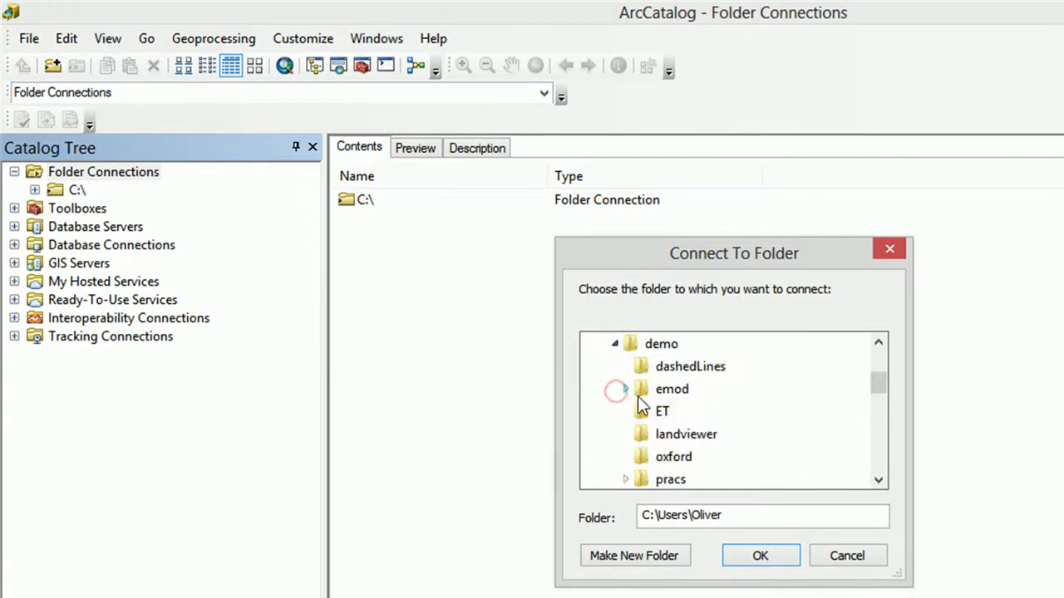
scroll(638, 395, down, 2)
click(627, 367)
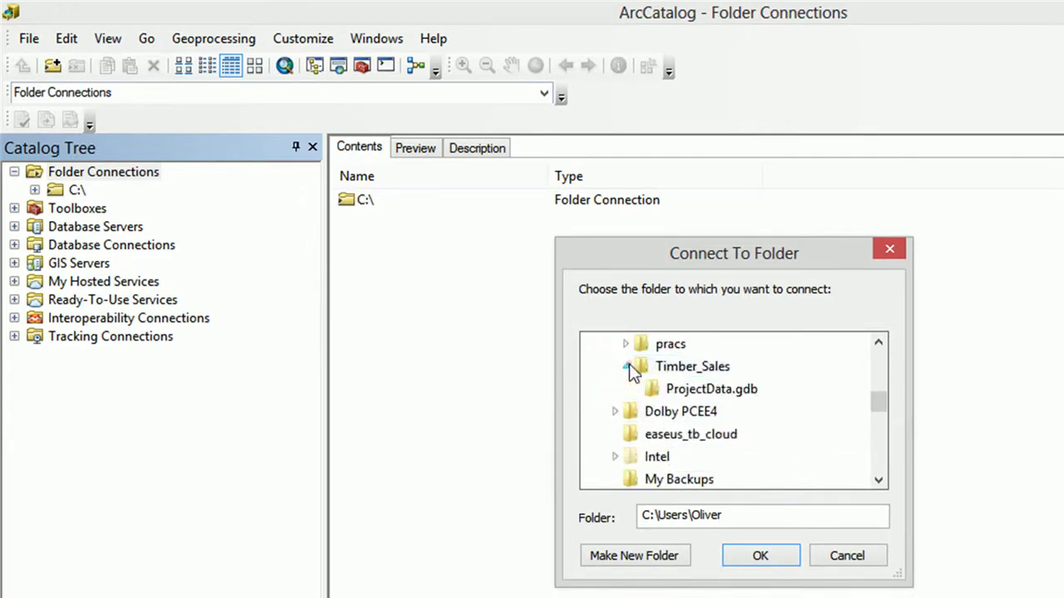
click(674, 369)
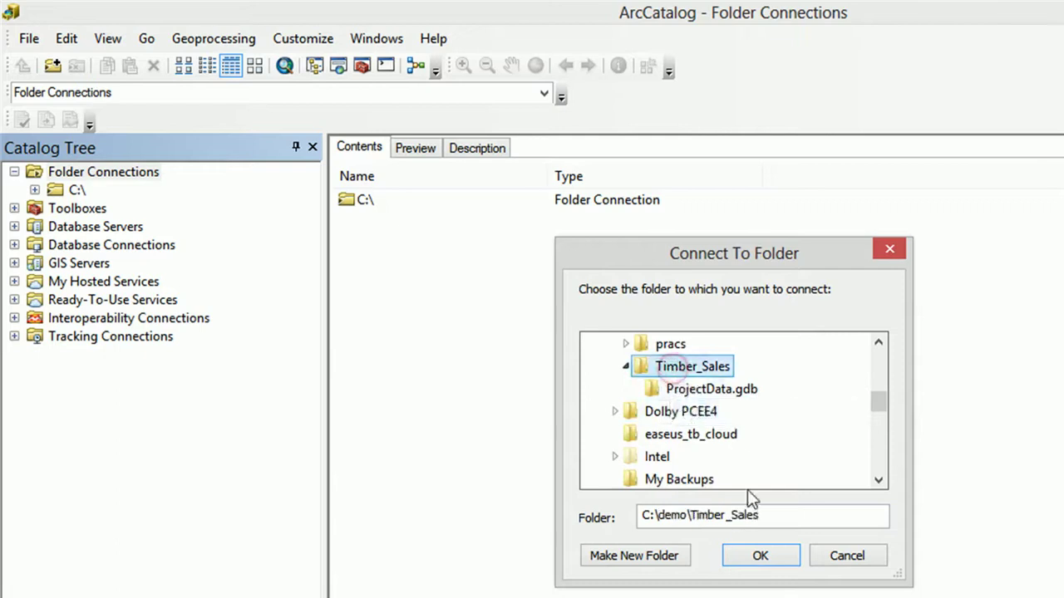
click(760, 557)
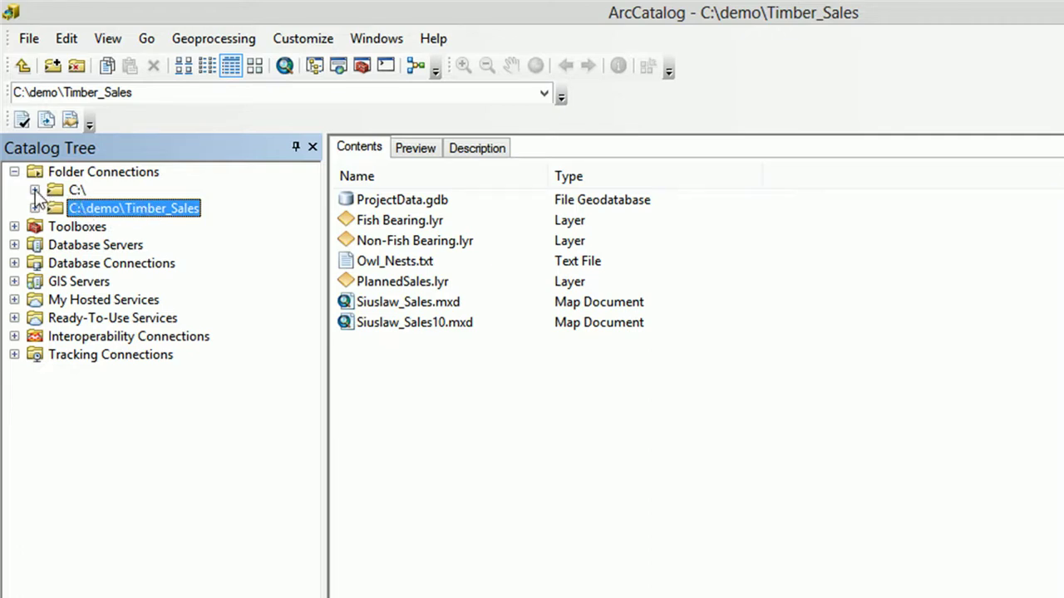
- Disconnect the C:\ folder connection, leaving only C:\demo\Timber_Sales
click(76, 192)
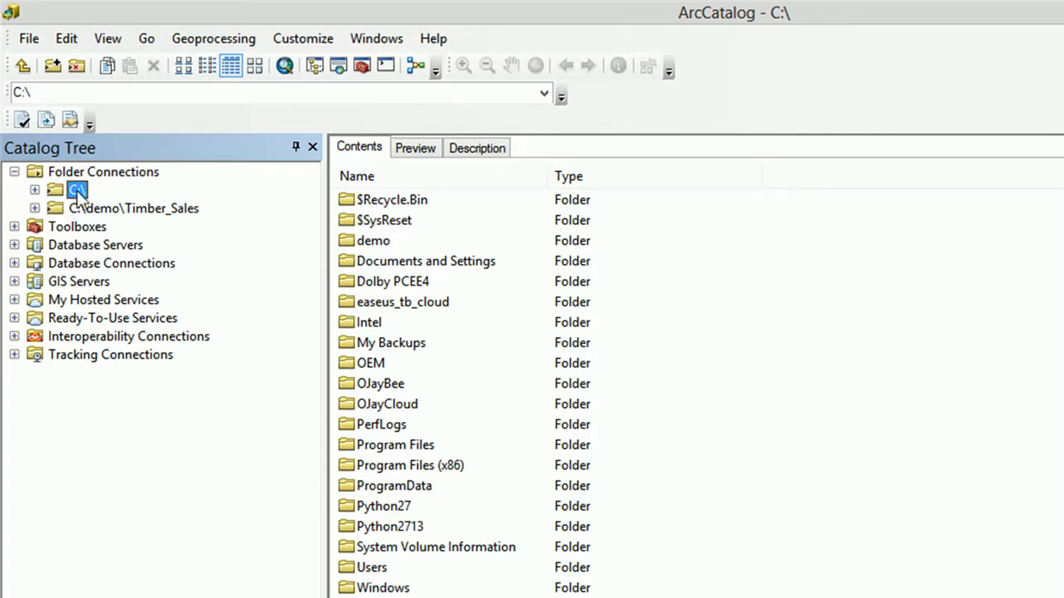
right_click(77, 190)
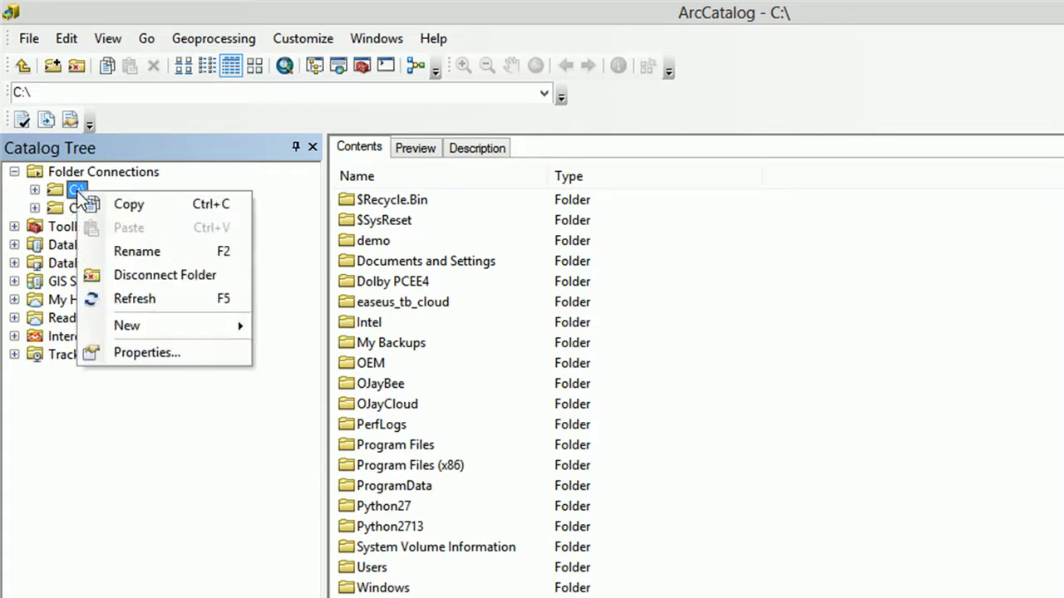
click(115, 276)
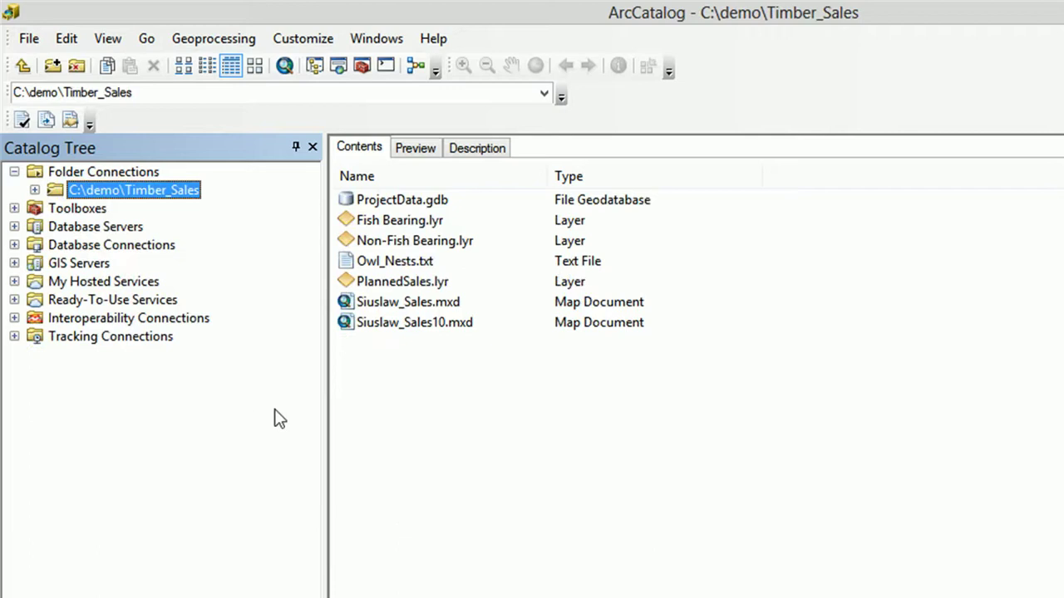